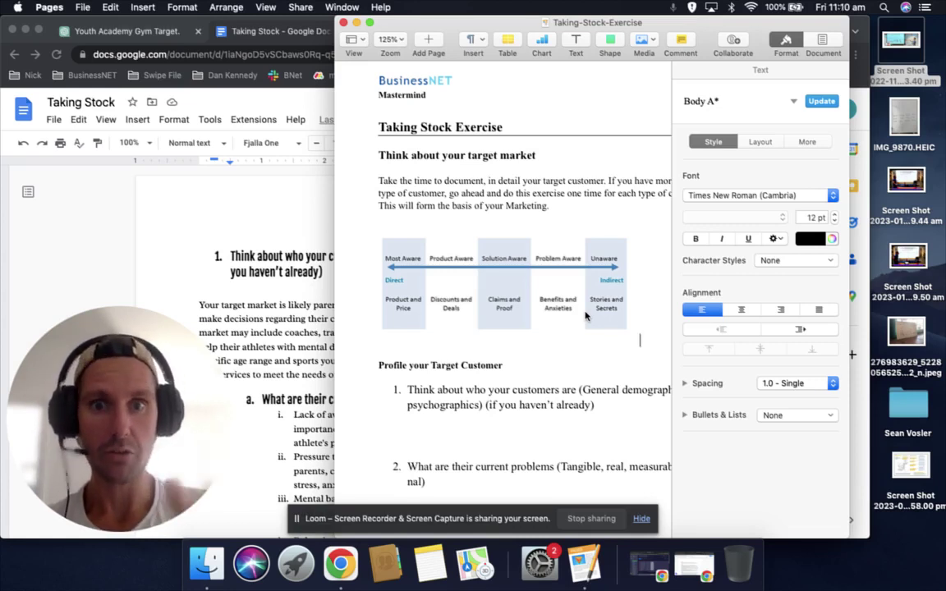
# Review the Taking Stock Exercise worksheet, from the target market introduction and awareness diagram through question 16.
pyautogui.scroll(-5, 594, 205)
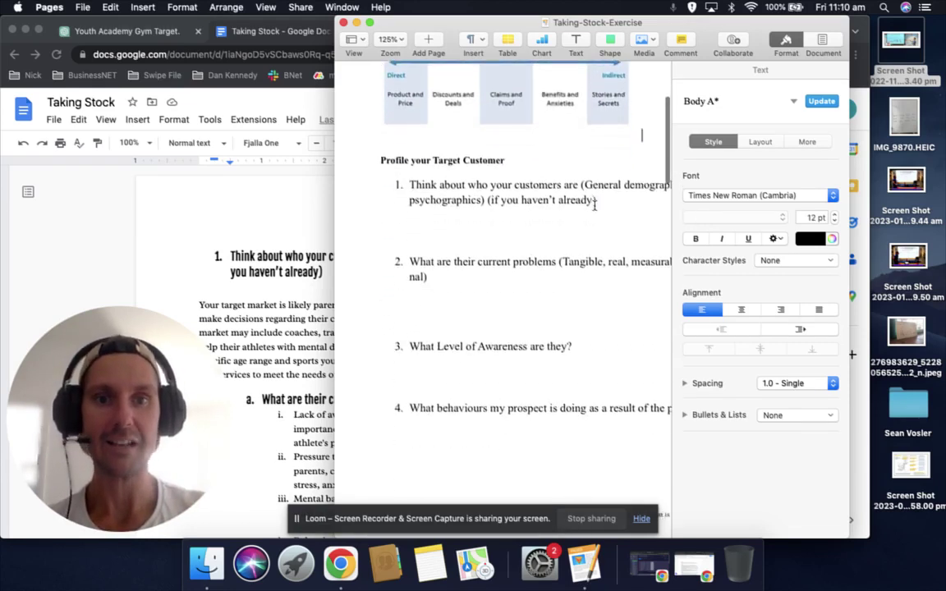
pyautogui.scroll(5, 594, 205)
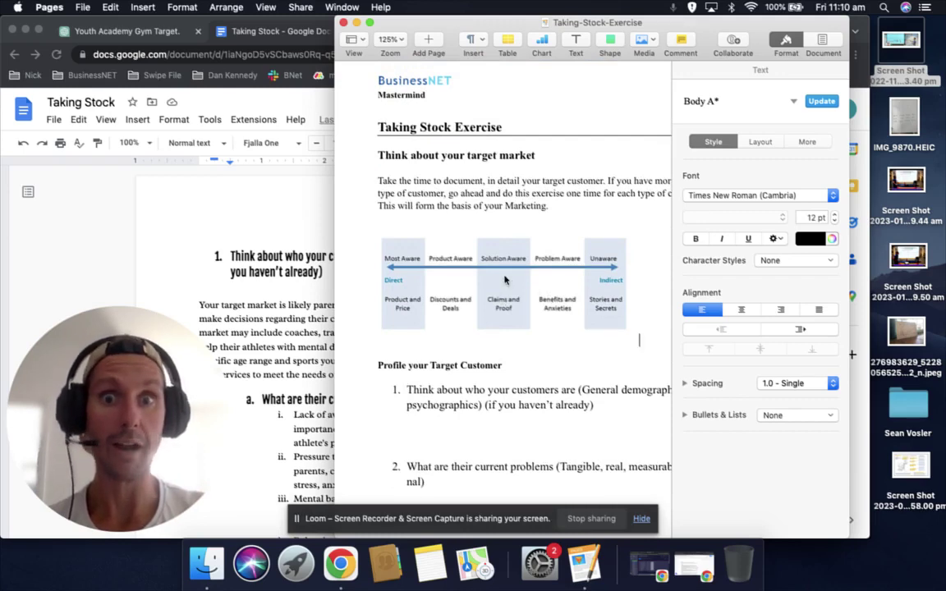
pyautogui.scroll(-5, 504, 280)
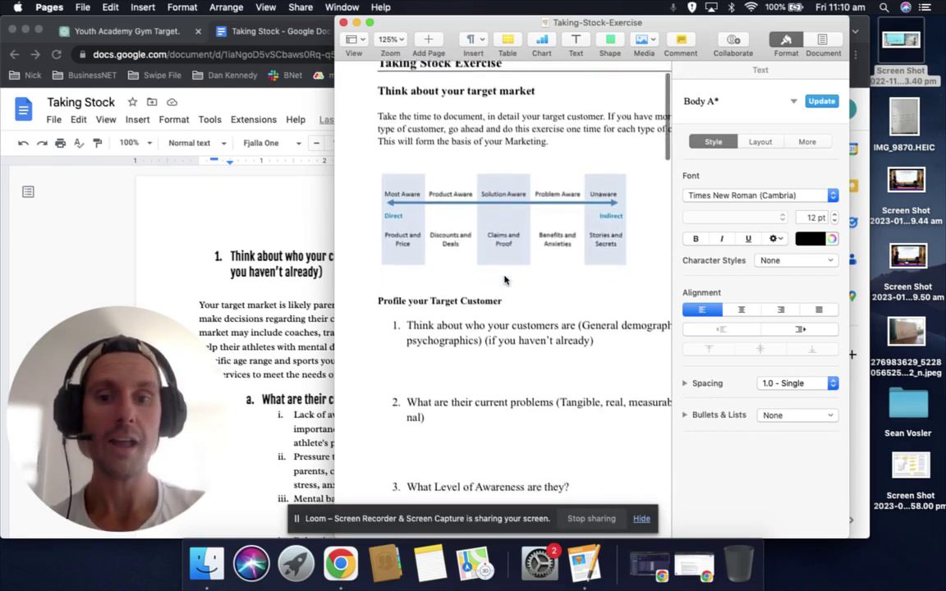
pyautogui.scroll(-20, 504, 276)
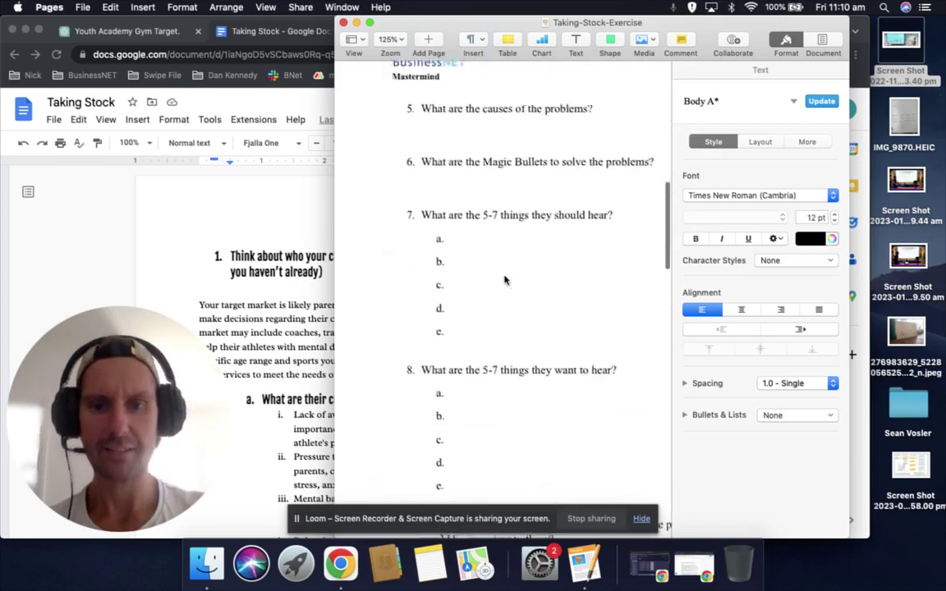
pyautogui.scroll(-20, 504, 276)
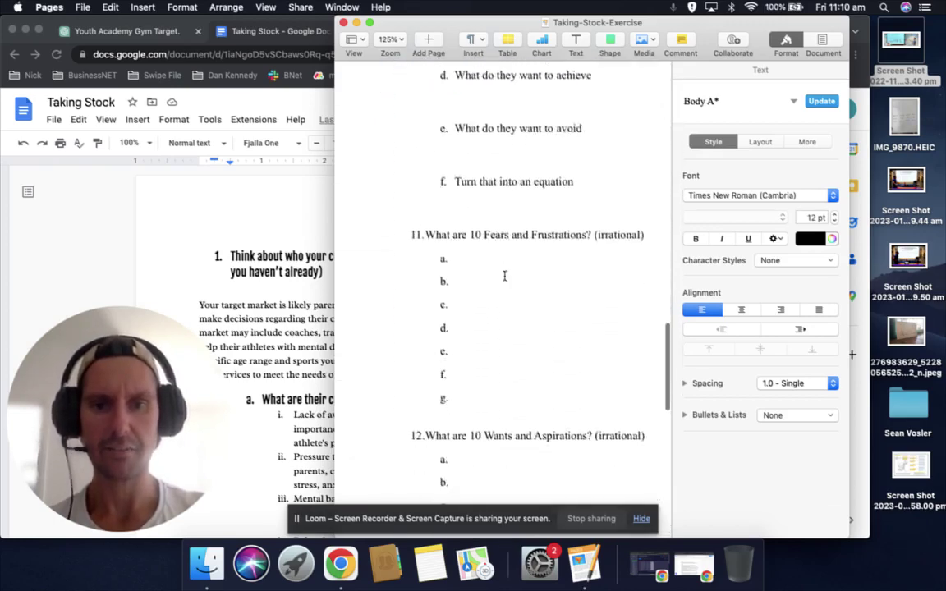
pyautogui.scroll(-20, 504, 276)
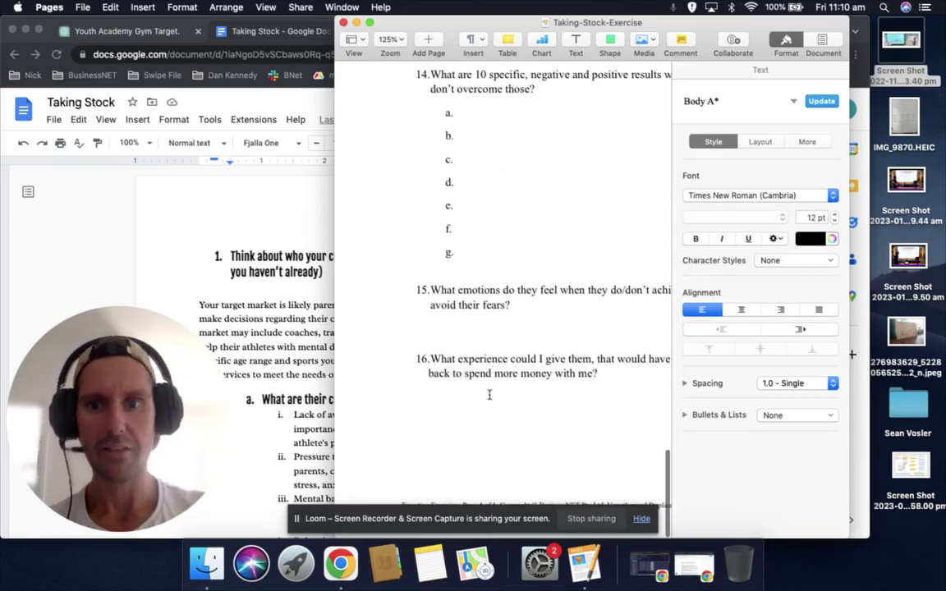
# Switch to the Taking Stock document in Google Docs in Chrome and make the browser window full screen.
pyautogui.press('super+Tab')
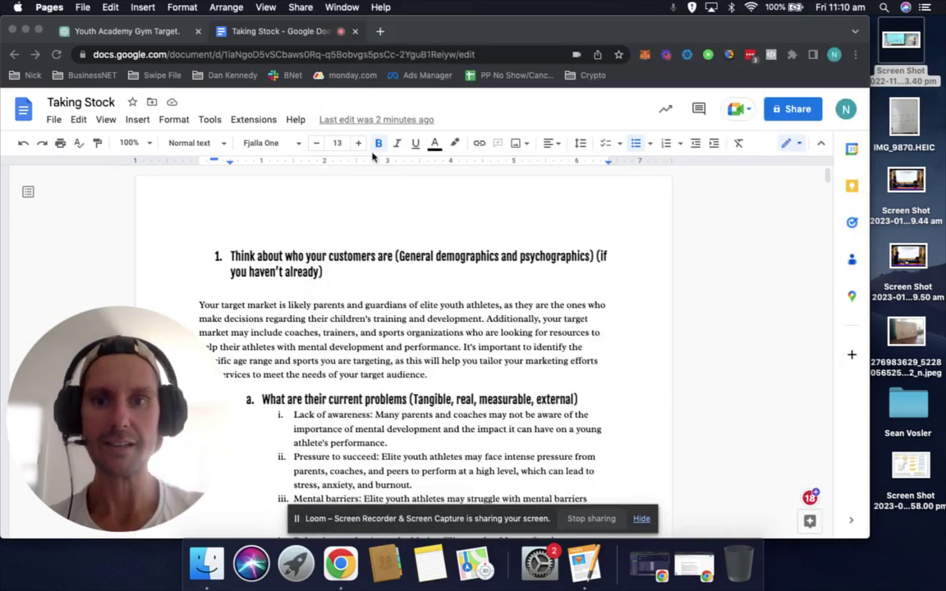
pyautogui.scroll(-5, 411, 273)
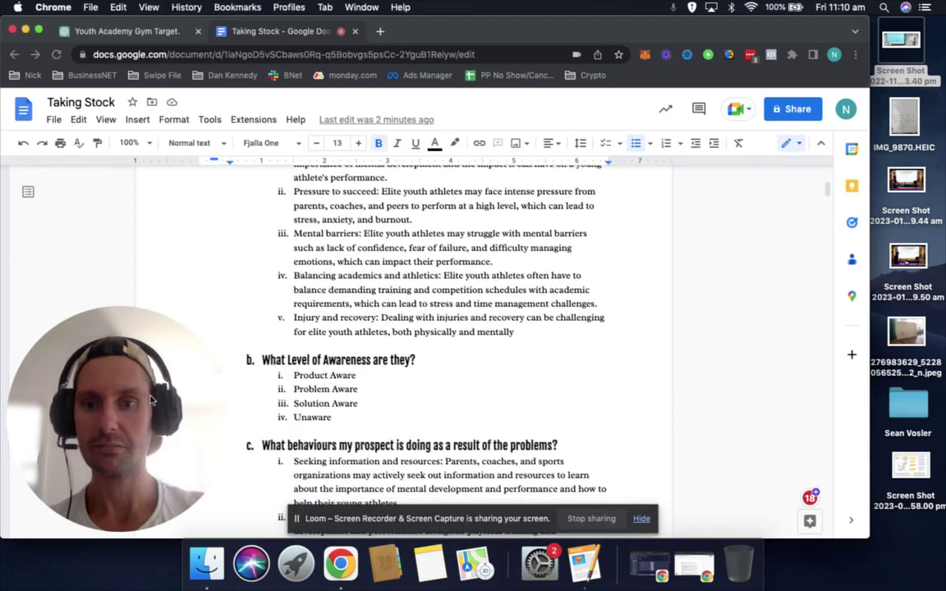
pyautogui.moveTo(133, 404); pyautogui.dragTo(648, 283)
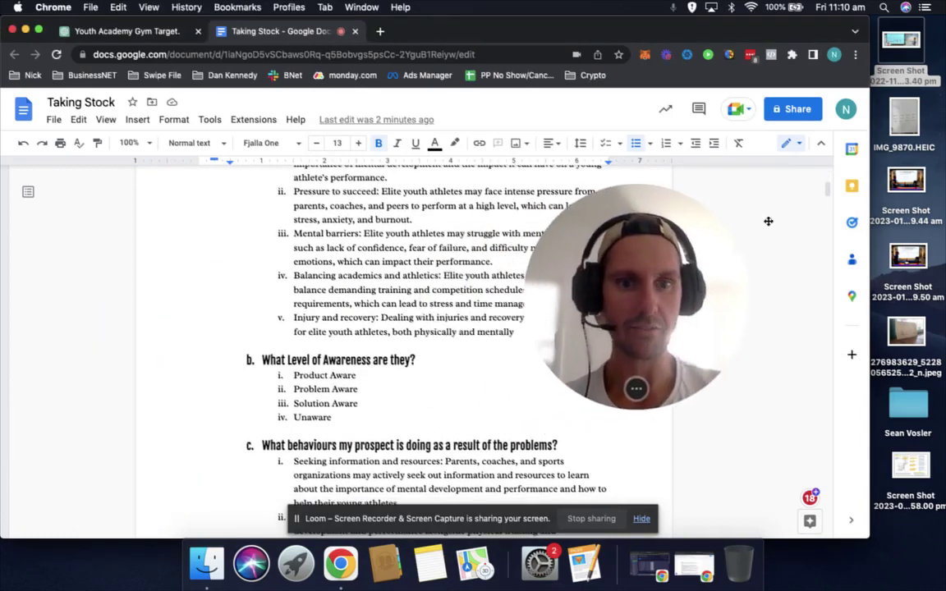
pyautogui.scroll(5, 802, 261)
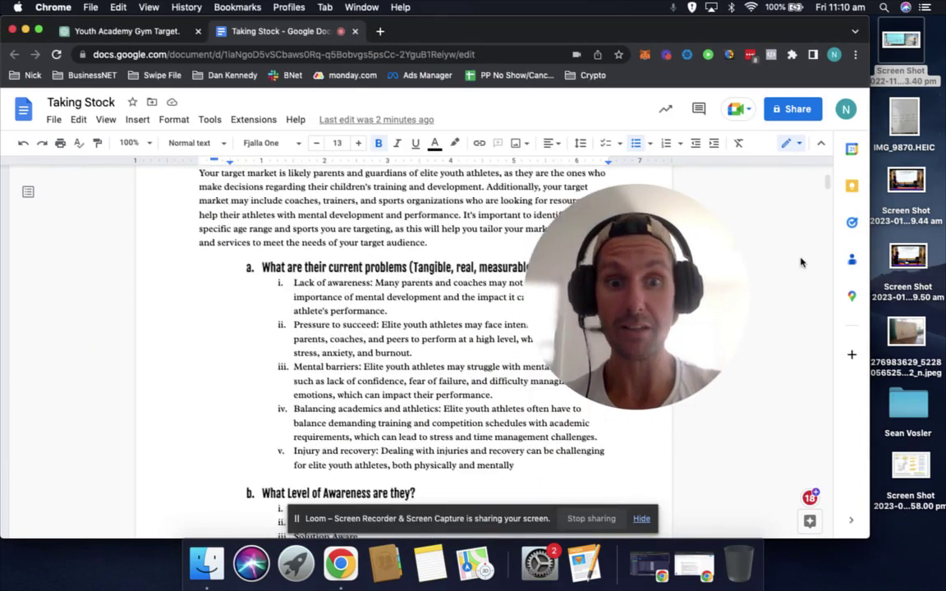
pyautogui.moveTo(669, 254); pyautogui.dragTo(856, 243)
pyautogui.click(38, 30)
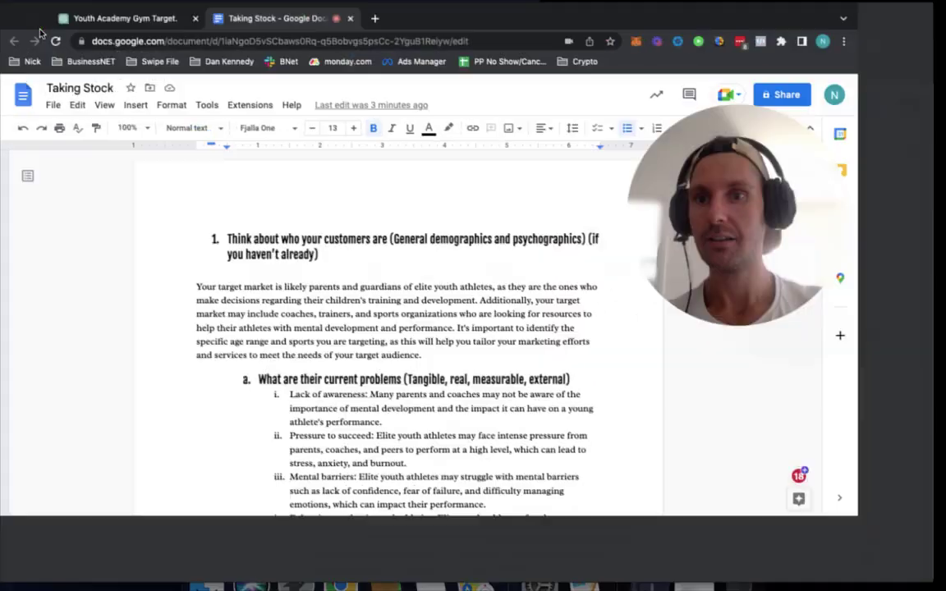
pyautogui.moveTo(805, 267); pyautogui.dragTo(816, 212)
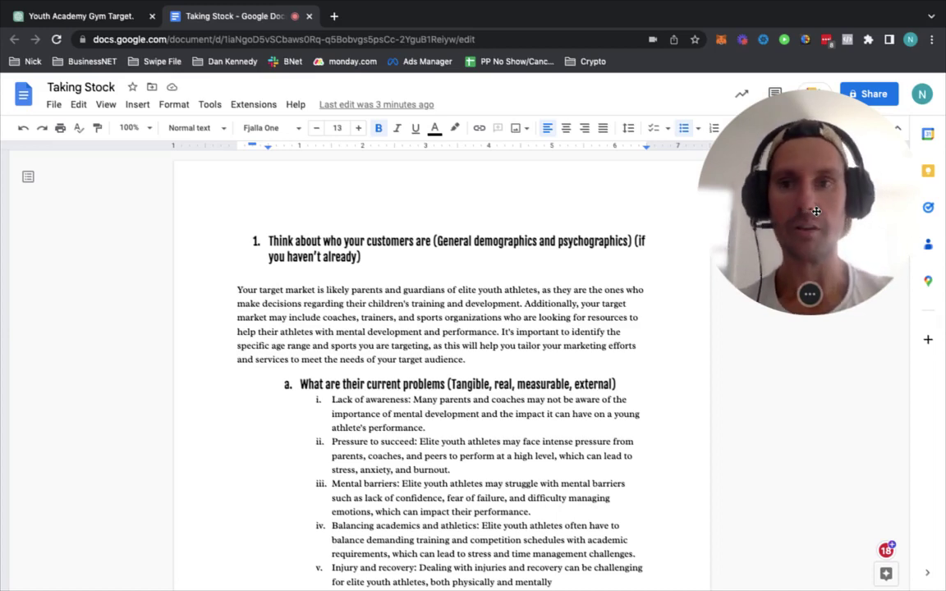
# Read through the completed Taking Stock answers, from the customer profile to the emotions question, and return to the document's beginning.
pyautogui.scroll(-15, 583, 310)
pyautogui.scroll(-20, 583, 310)
pyautogui.scroll(-15, 582, 310)
pyautogui.scroll(-1, 583, 310)
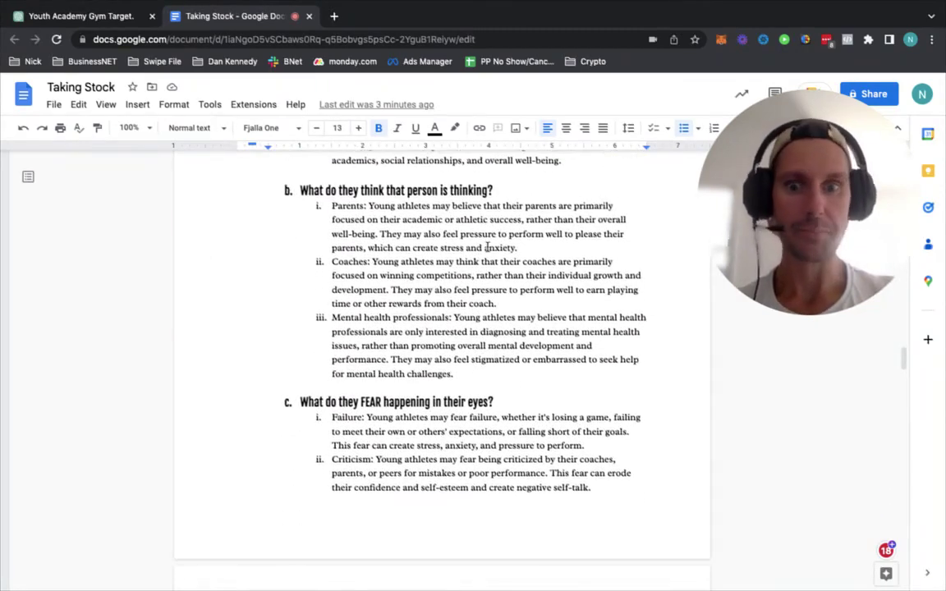
pyautogui.scroll(-5, 424, 228)
pyautogui.scroll(-4, 424, 224)
pyautogui.scroll(-3, 424, 220)
pyautogui.scroll(-9, 411, 310)
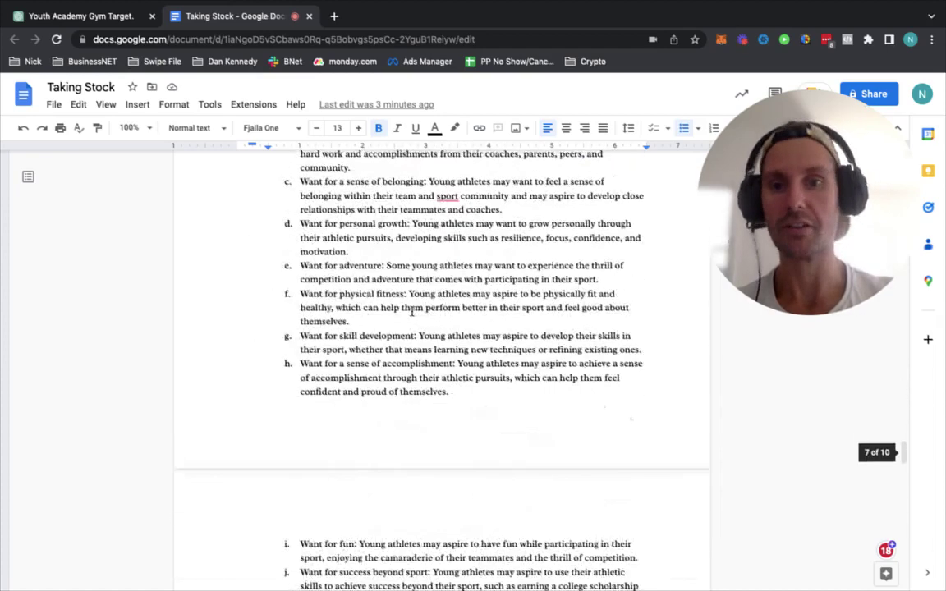
pyautogui.scroll(1, 411, 311)
pyautogui.scroll(-7, 411, 310)
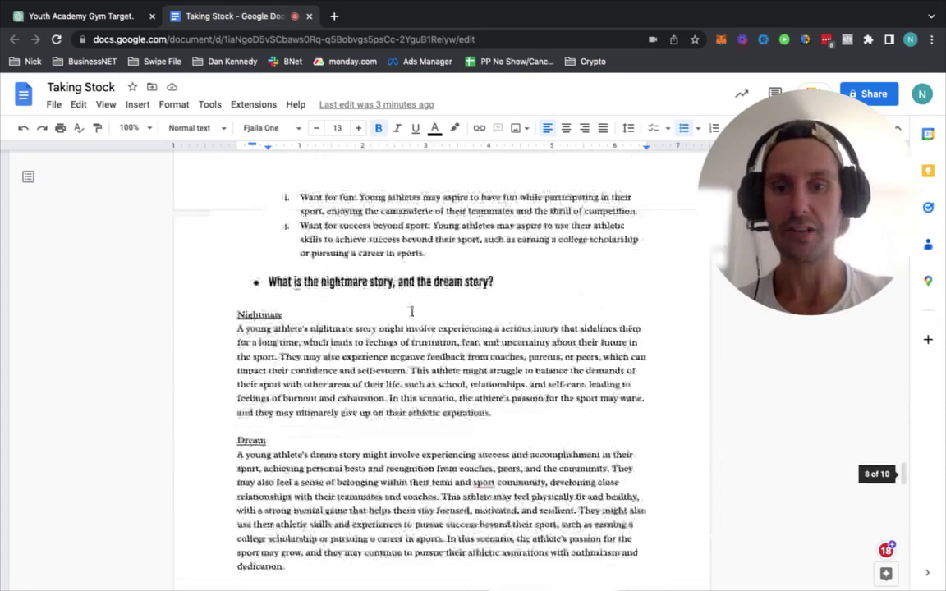
pyautogui.scroll(-3, 411, 310)
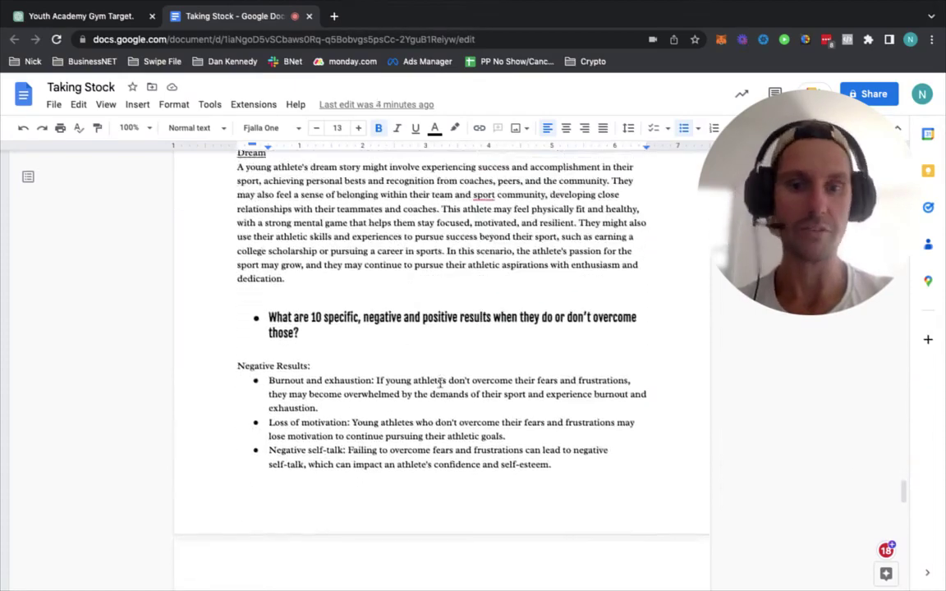
pyautogui.scroll(-5, 430, 373)
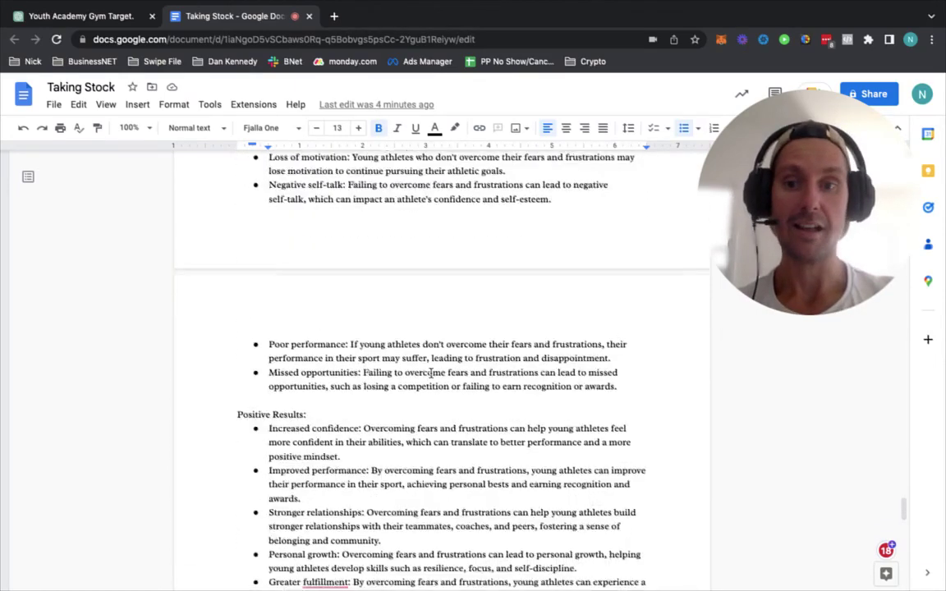
pyautogui.scroll(-7, 430, 372)
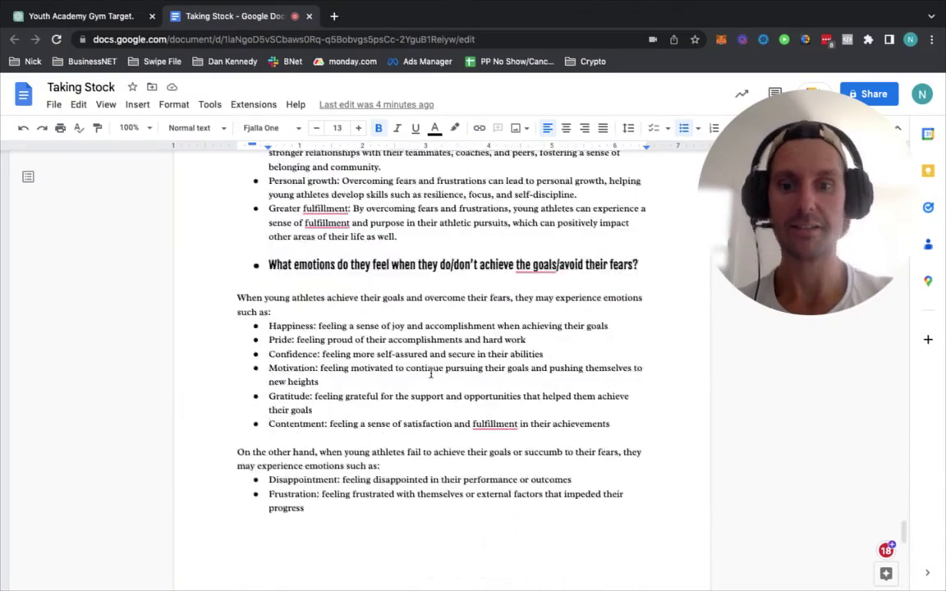
pyautogui.scroll(20, 381, 358)
pyautogui.scroll(10, 380, 358)
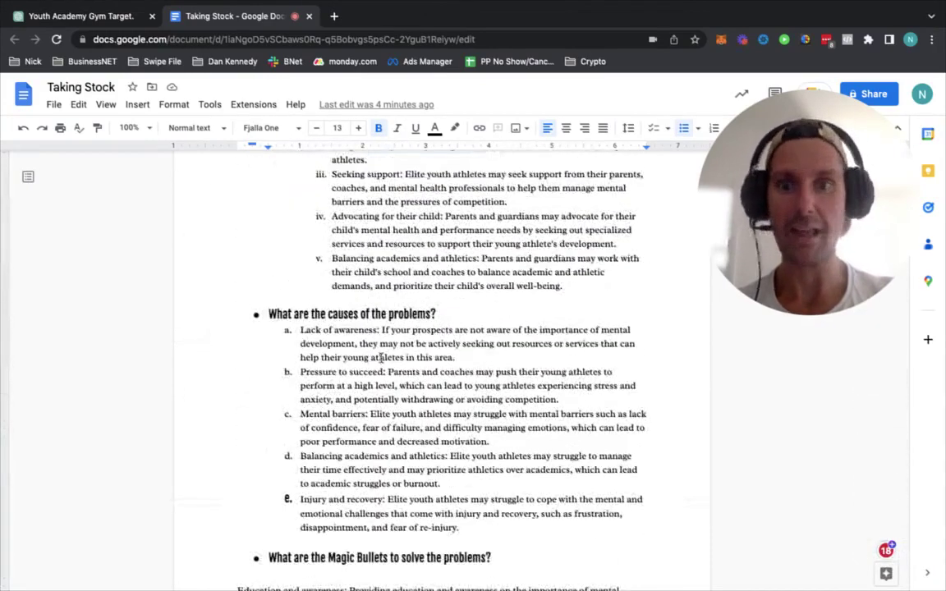
pyautogui.scroll(3, 378, 398)
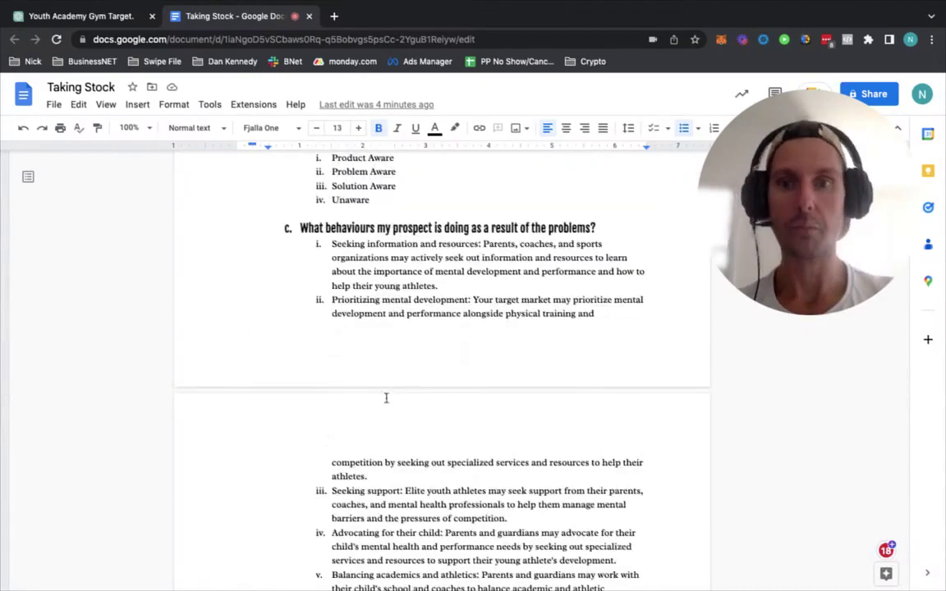
pyautogui.scroll(5, 373, 289)
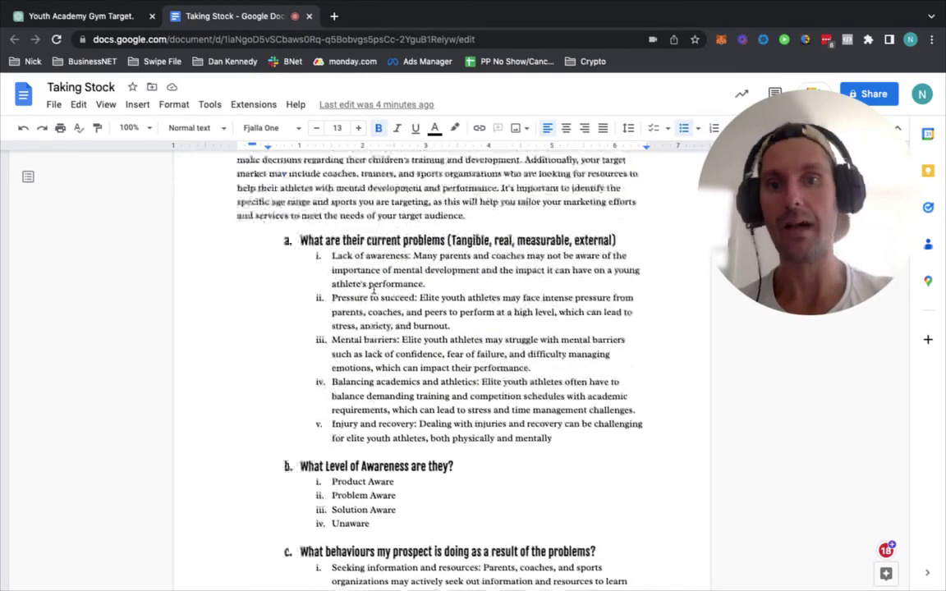
pyautogui.scroll(3, 403, 408)
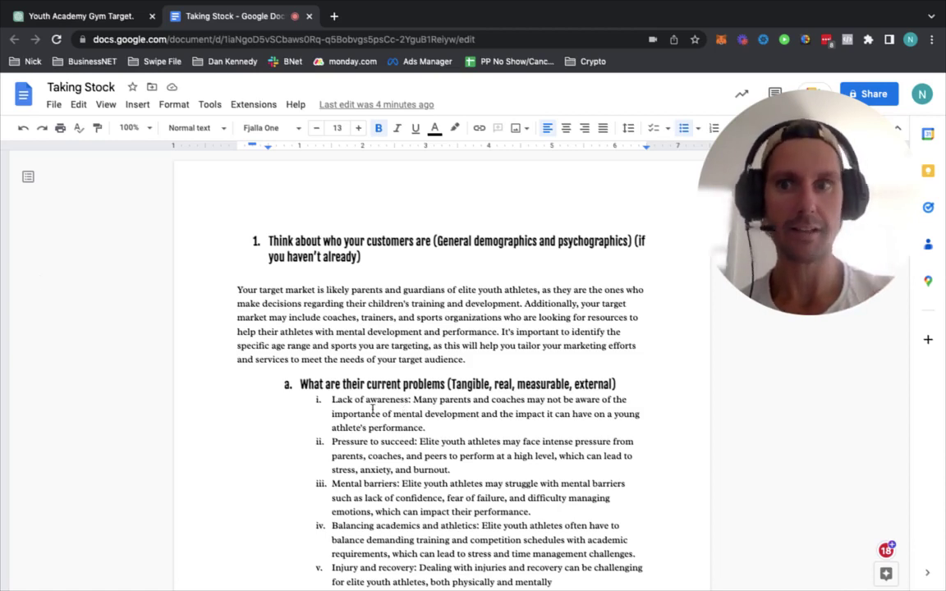
# Switch to the Youth Academy Gym conversation in ChatGPT and go back to its opening prompt about the target market.
pyautogui.click(68, 25)
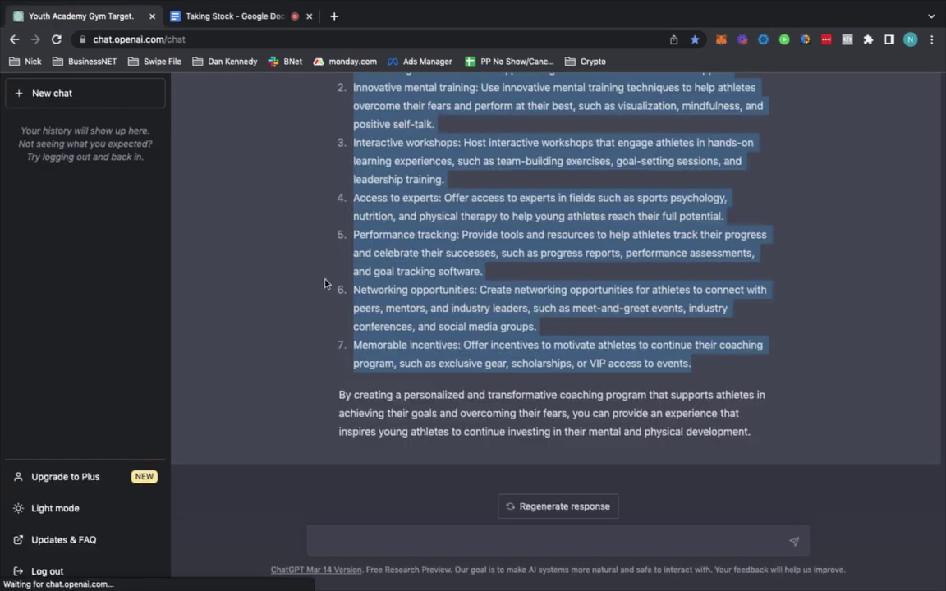
pyautogui.scroll(7, 326, 281)
pyautogui.scroll(20, 325, 284)
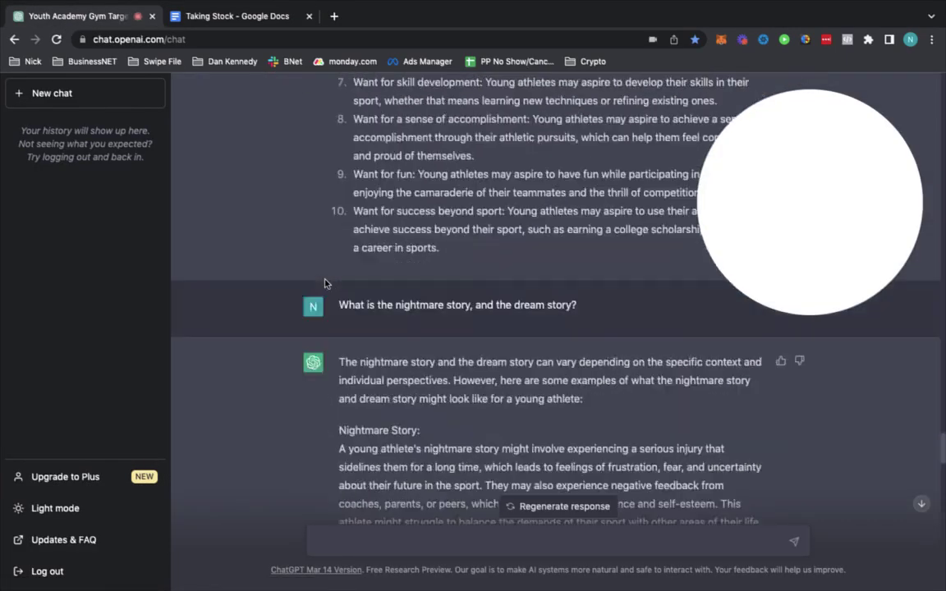
pyautogui.scroll(20, 325, 283)
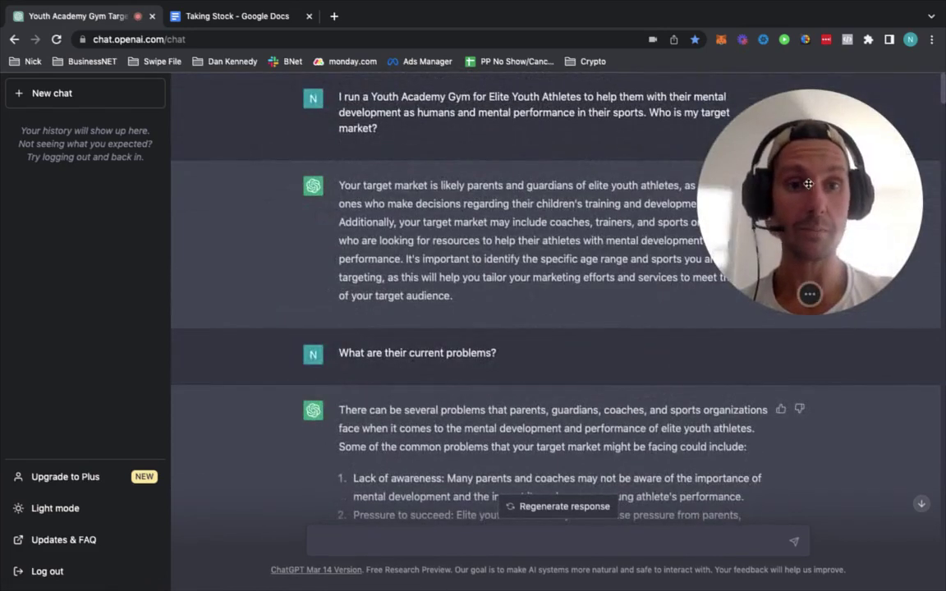
pyautogui.moveTo(762, 182); pyautogui.dragTo(73, 278)
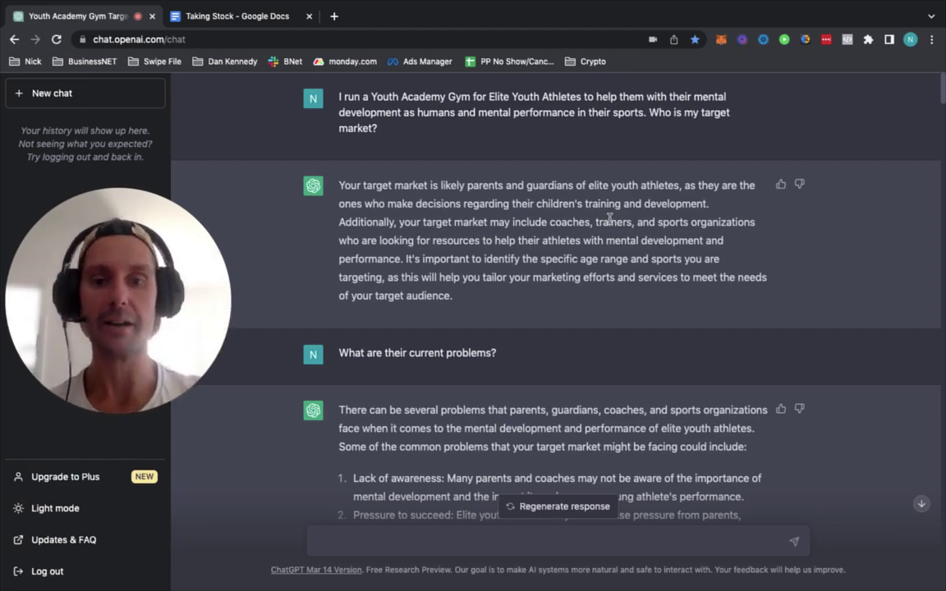
# Examine the ChatGPT prompts and answers on current problems, behaviours, magic bullets, and the 5-7 things prospects should and want to hear.
pyautogui.scroll(-2, 610, 216)
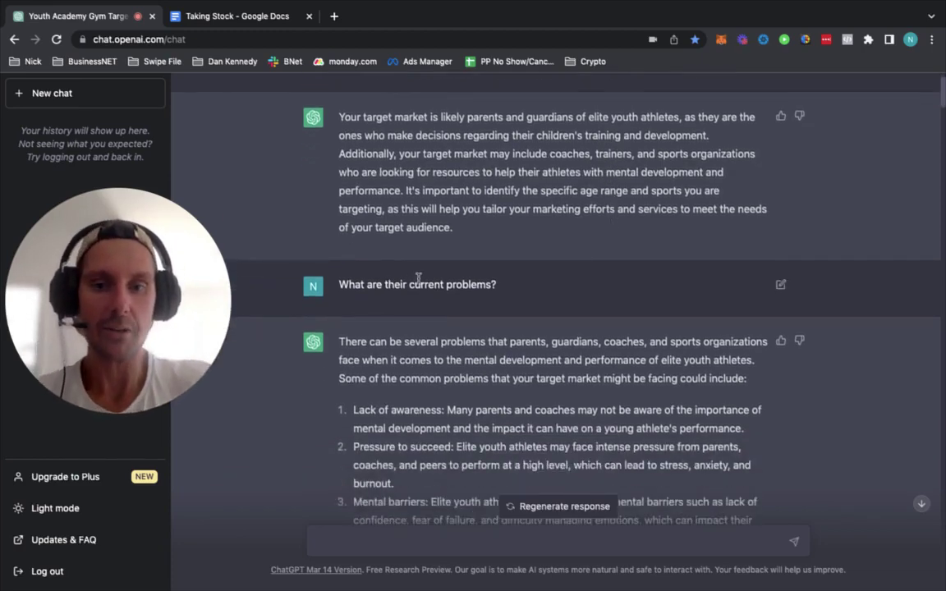
pyautogui.scroll(-5, 418, 278)
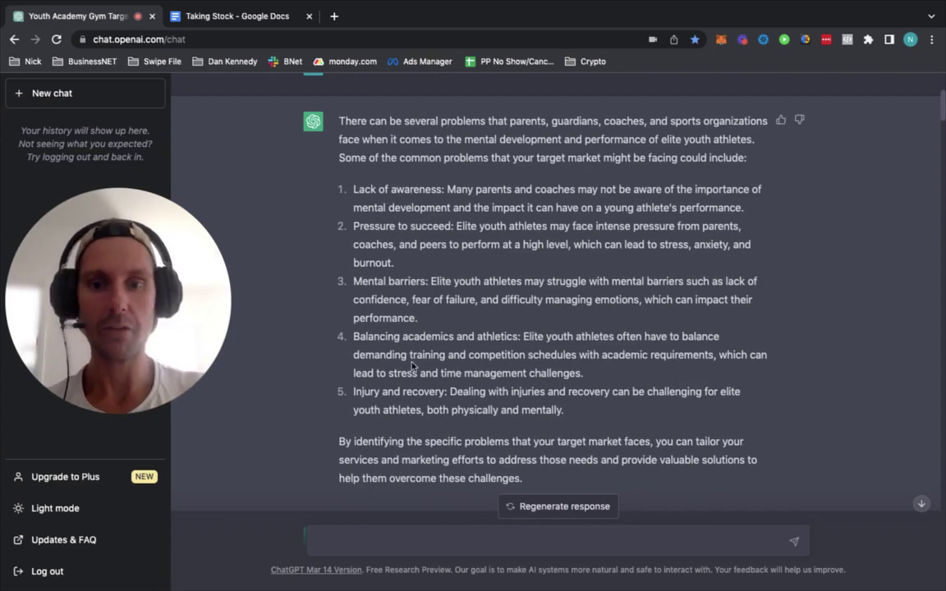
pyautogui.scroll(-8, 411, 361)
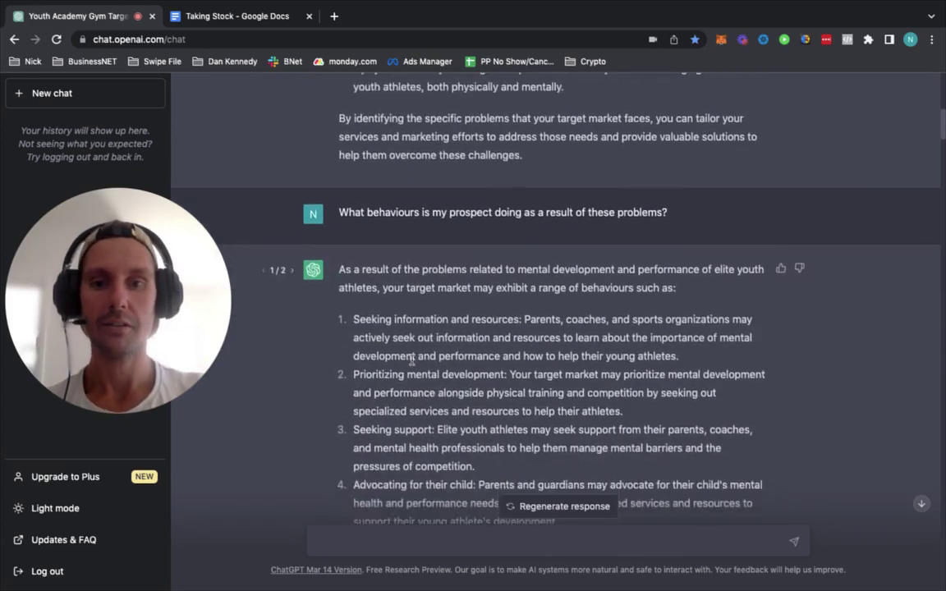
pyautogui.scroll(-2, 423, 345)
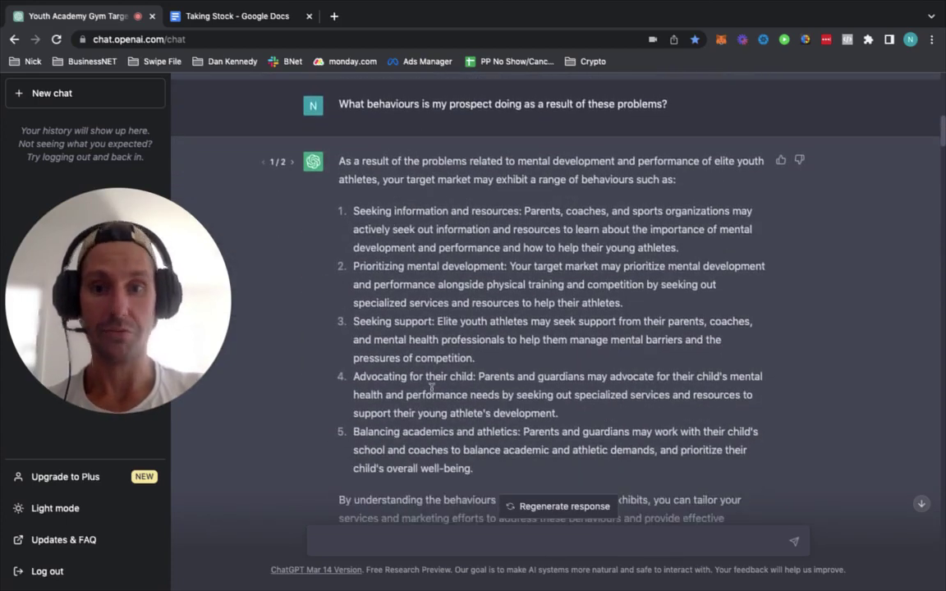
pyautogui.scroll(-9, 430, 388)
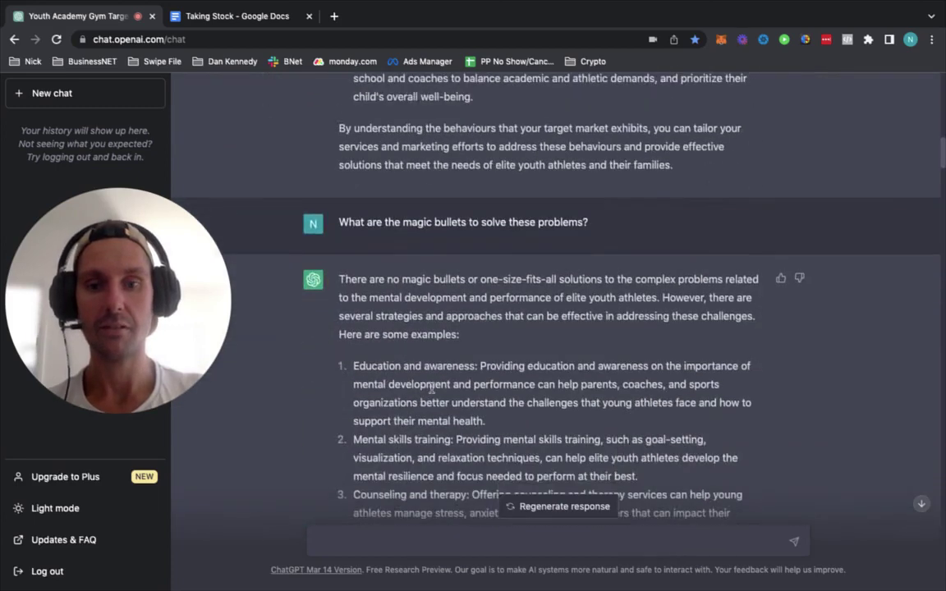
pyautogui.scroll(-3, 472, 307)
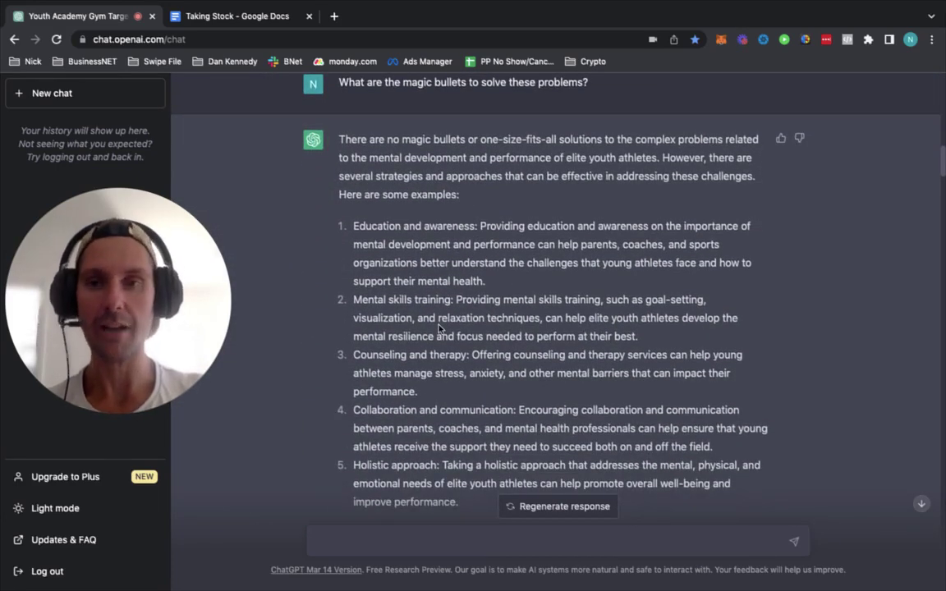
pyautogui.scroll(-10, 440, 328)
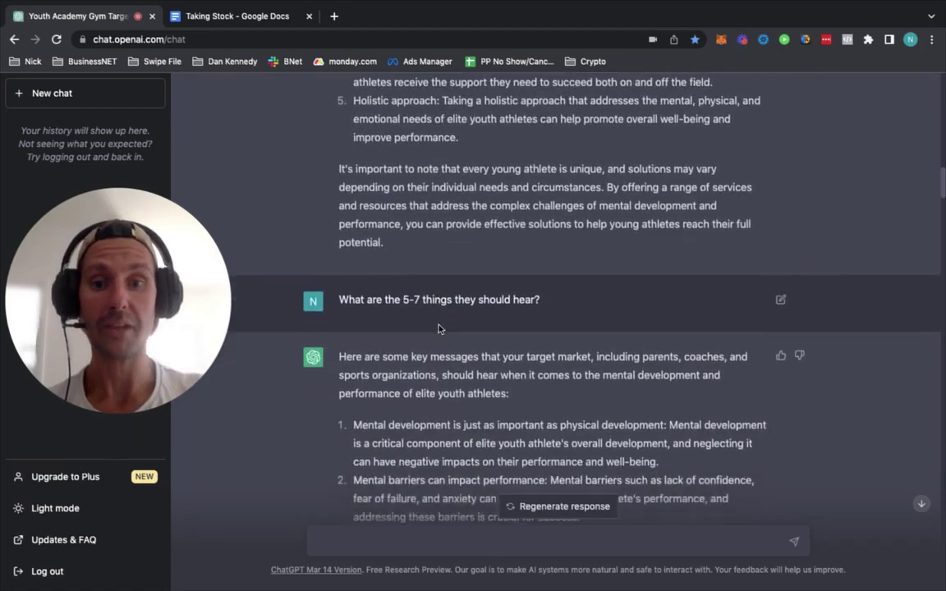
pyautogui.scroll(-5, 461, 242)
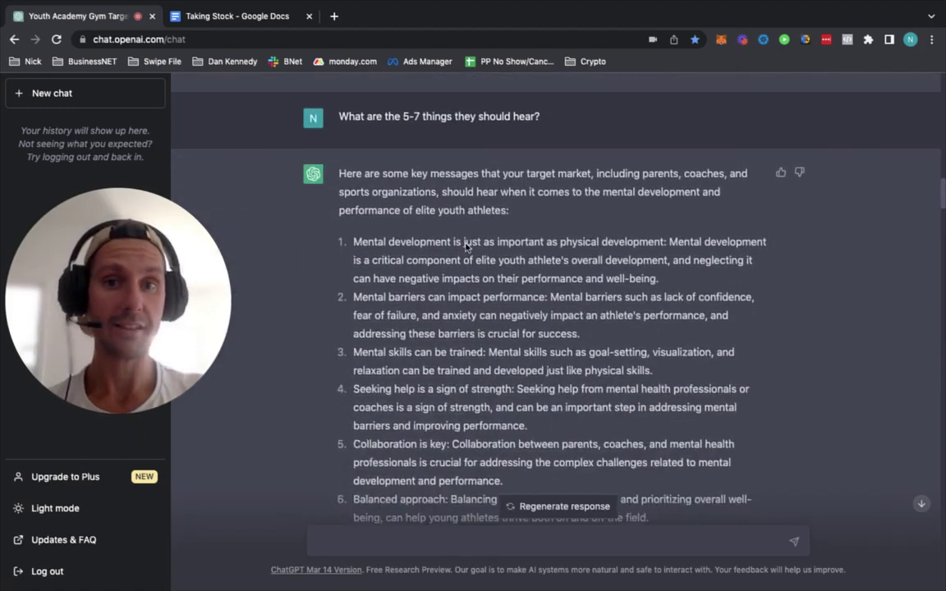
pyautogui.scroll(-12, 456, 243)
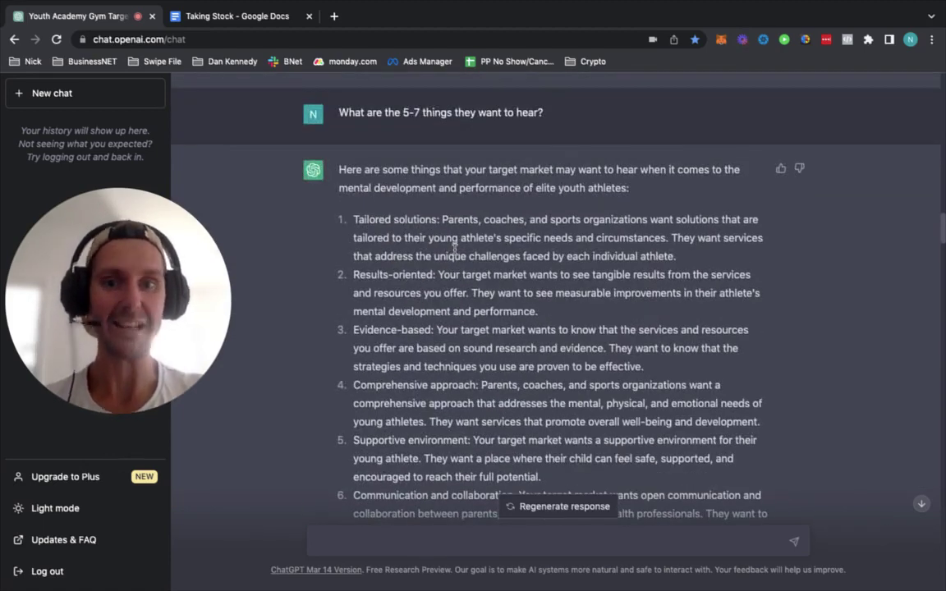
# Examine the ChatGPT prompts and answers on another important person in the customers' life, their perspectives, and what they think that person is thinking.
pyautogui.scroll(-1, 453, 328)
pyautogui.scroll(-14, 453, 351)
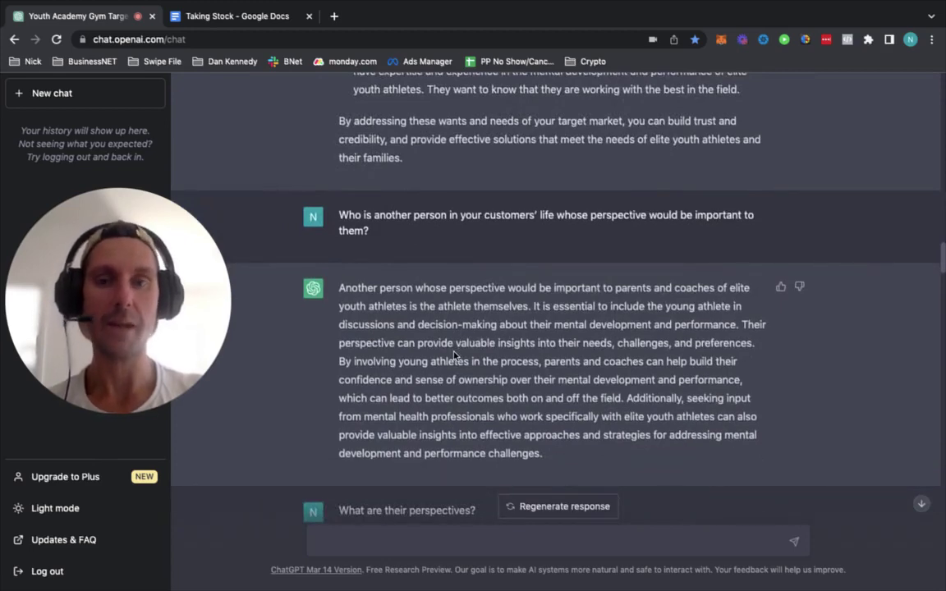
pyautogui.scroll(-5, 453, 353)
pyautogui.scroll(-5, 447, 349)
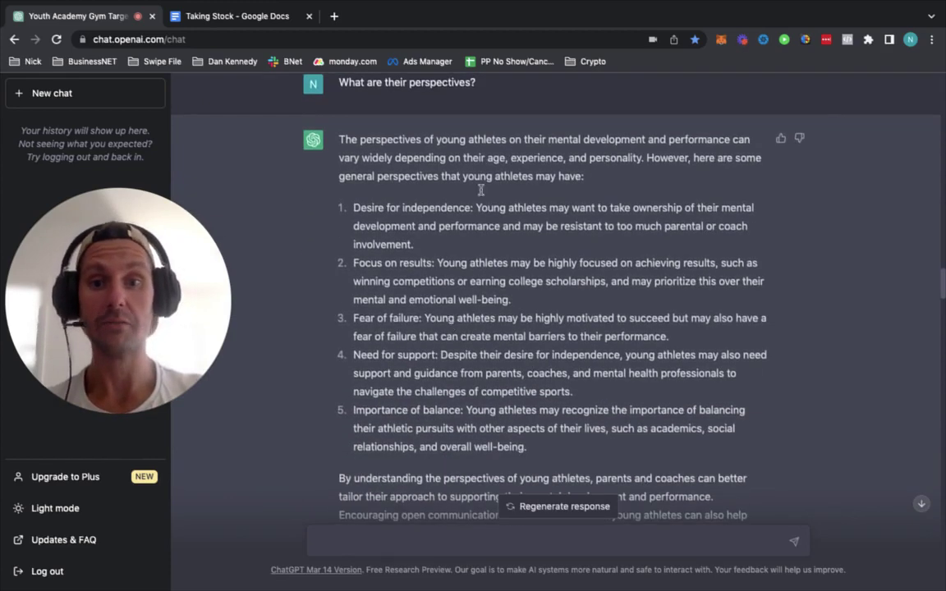
pyautogui.scroll(-5, 498, 319)
pyautogui.scroll(-2, 499, 319)
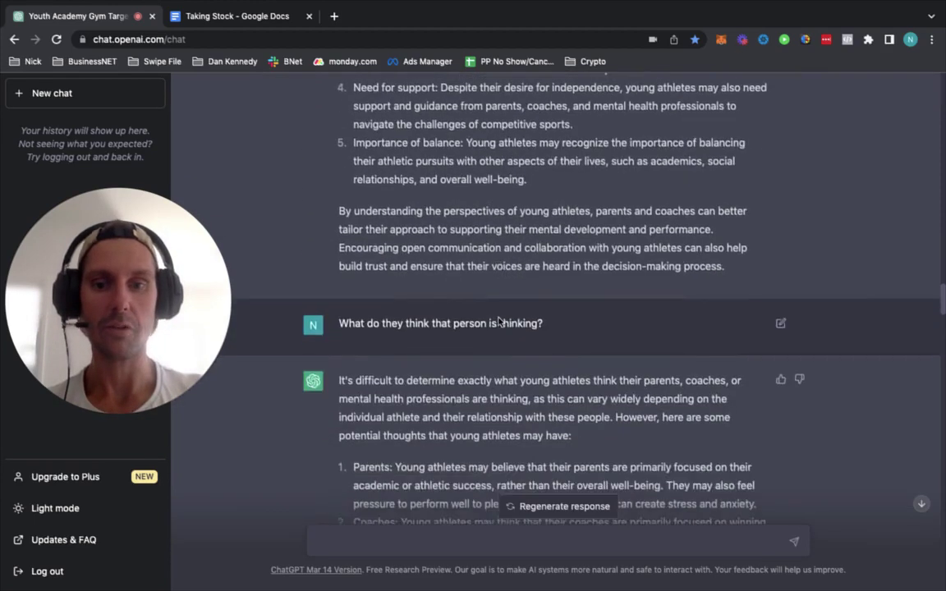
pyautogui.scroll(-2, 498, 318)
pyautogui.scroll(-1, 499, 318)
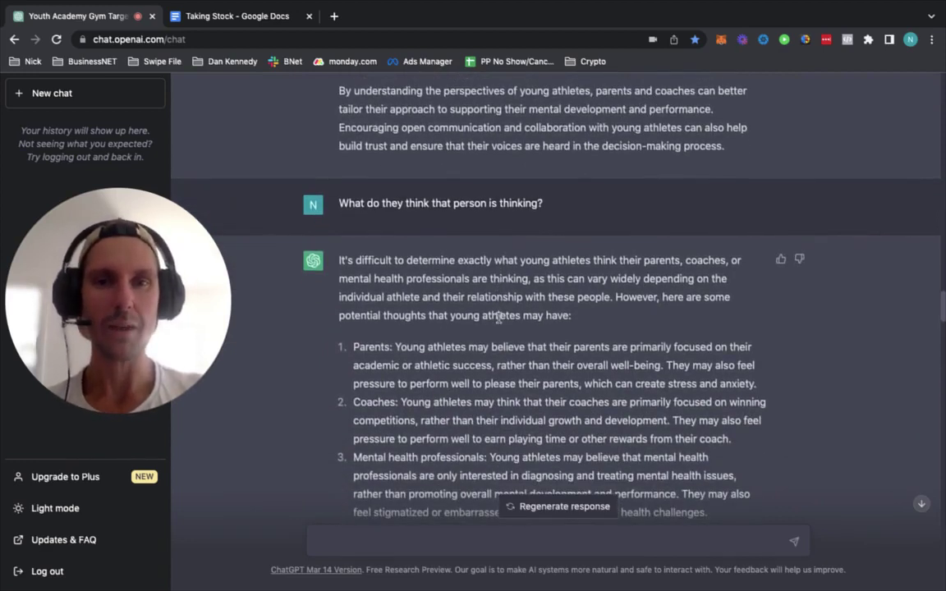
pyautogui.scroll(-1, 498, 318)
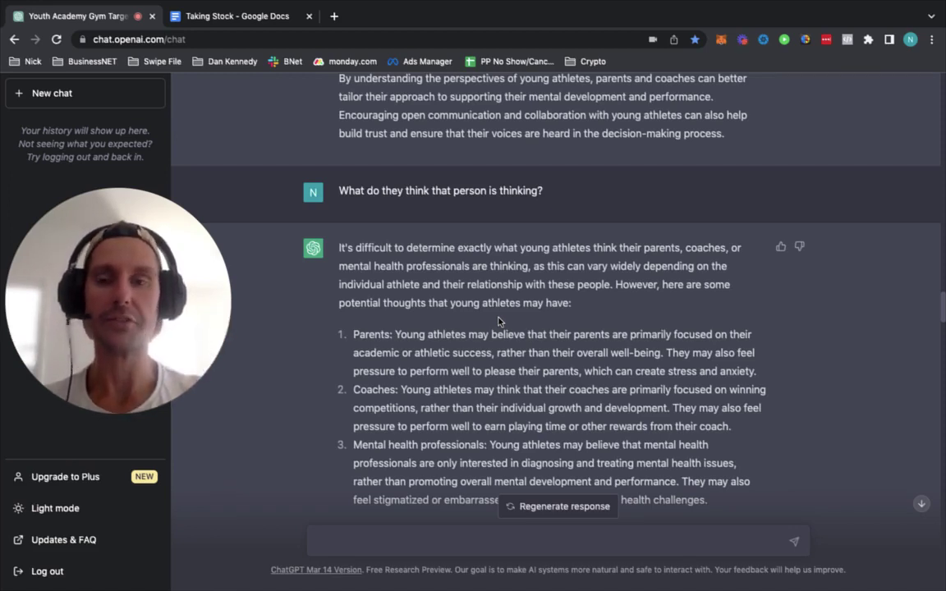
# Switch to the Taking Stock document and compare its answers, from the customer profile to the prospect's behaviours, with the ChatGPT conversation.
pyautogui.click(265, 21)
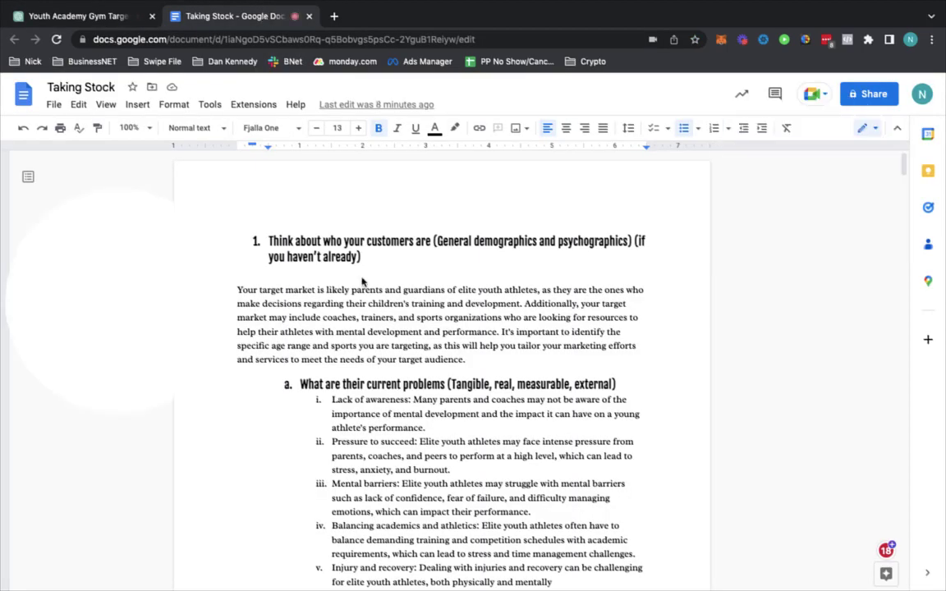
pyautogui.moveTo(198, 270); pyautogui.dragTo(831, 168)
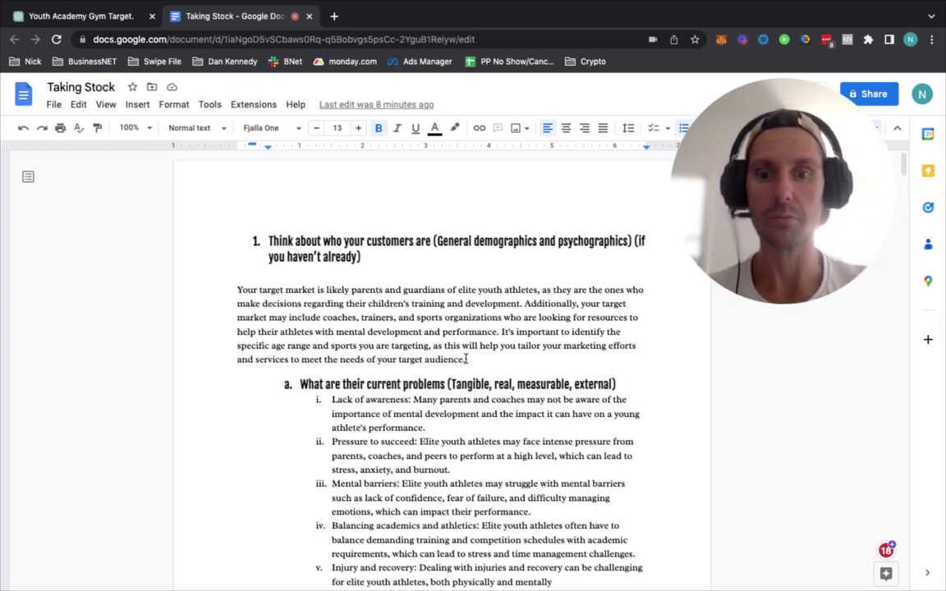
pyautogui.scroll(-2, 447, 355)
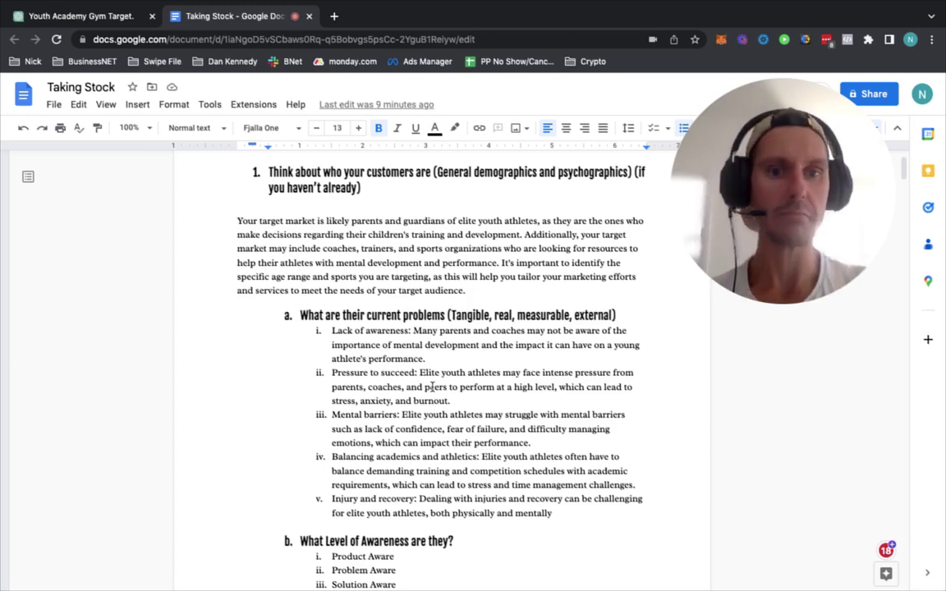
pyautogui.scroll(-3, 433, 381)
pyautogui.scroll(-3, 435, 375)
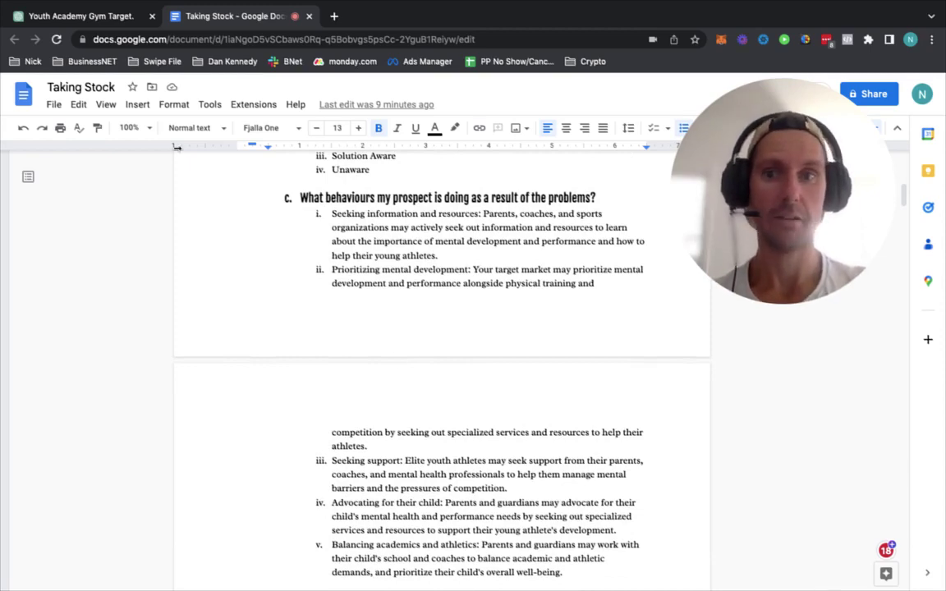
pyautogui.click(102, 18)
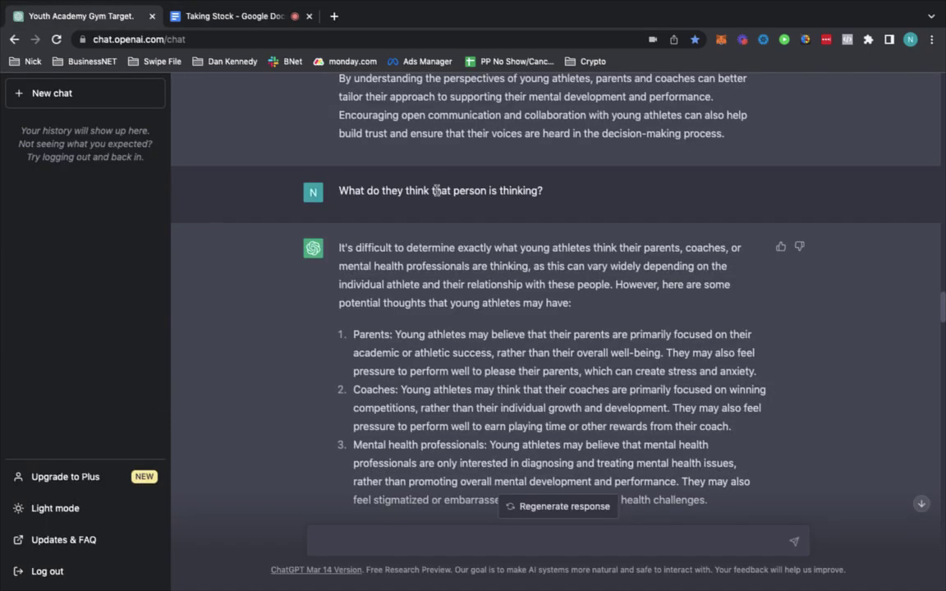
pyautogui.click(246, 18)
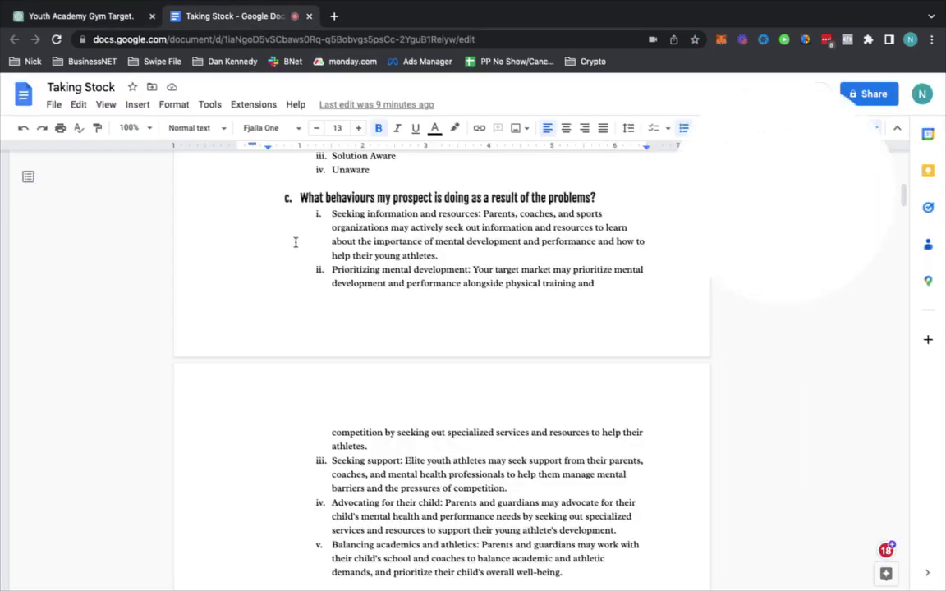